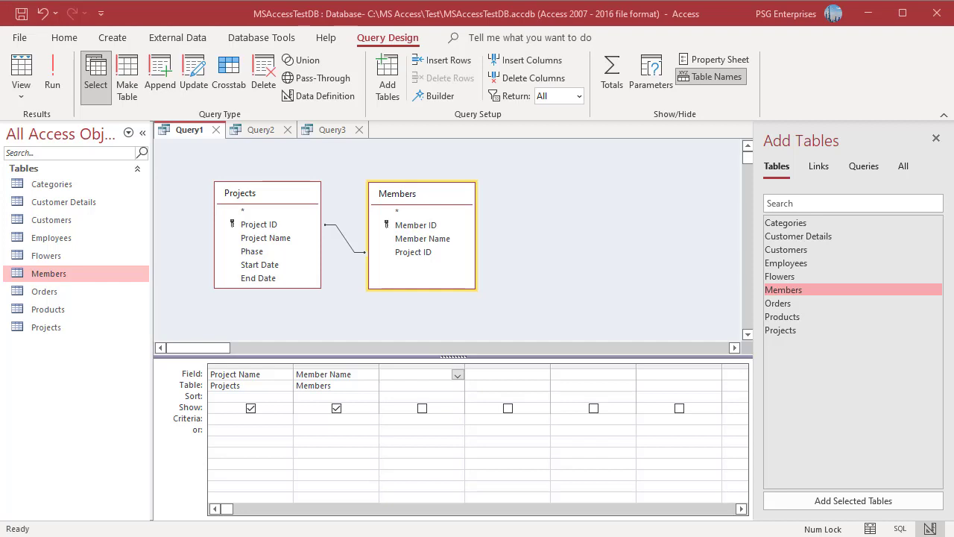
Step: Run Query1 to show 7 records pairing each Project Name with its Member Name
click(53, 76)
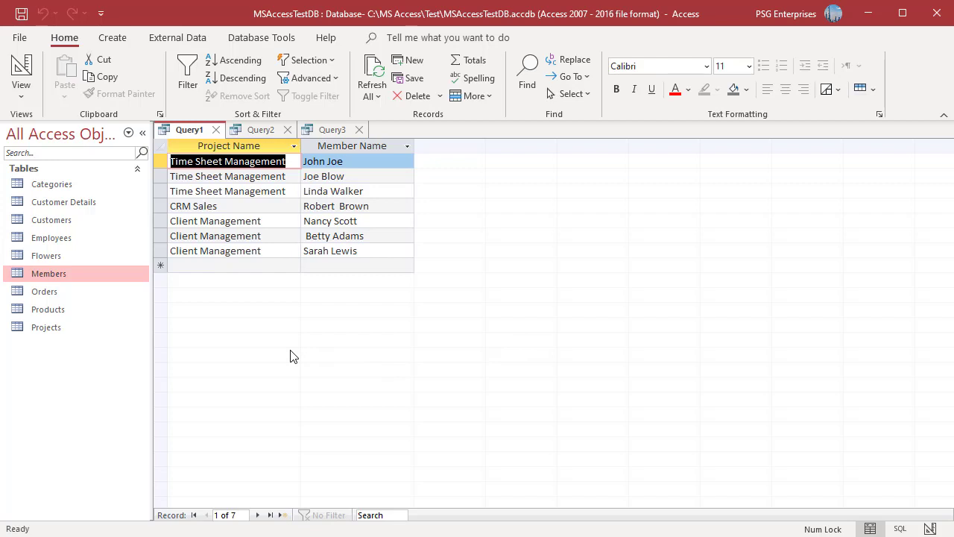
Step: Look over the Query2 and Query3 datasheet results
click(260, 129)
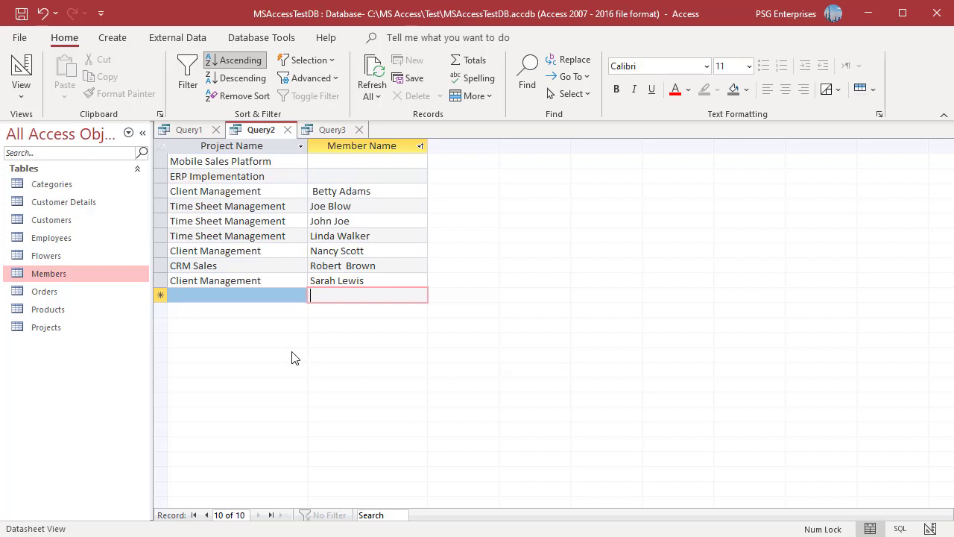
click(333, 130)
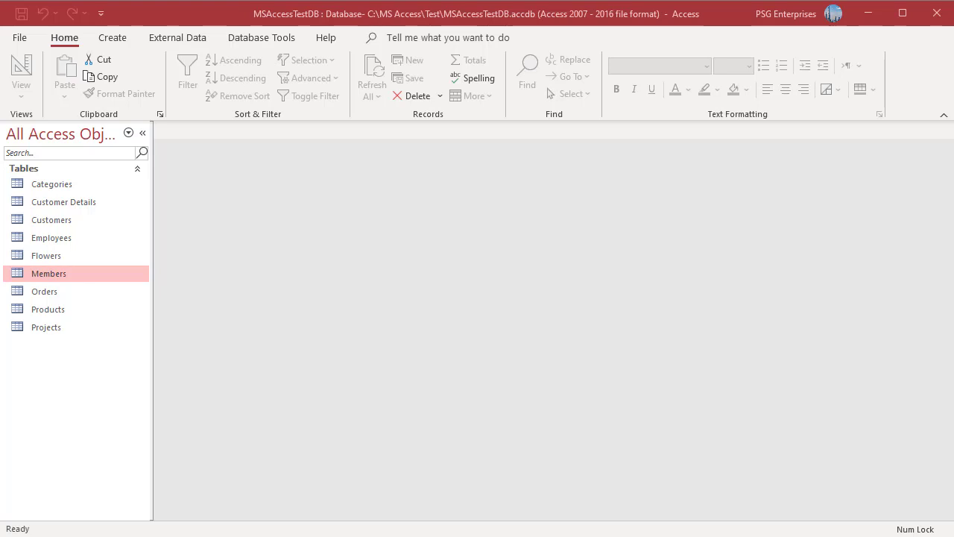
Step: Create a design-view query on Projects and Members with Project Name and Member Name fields
click(114, 38)
click(234, 83)
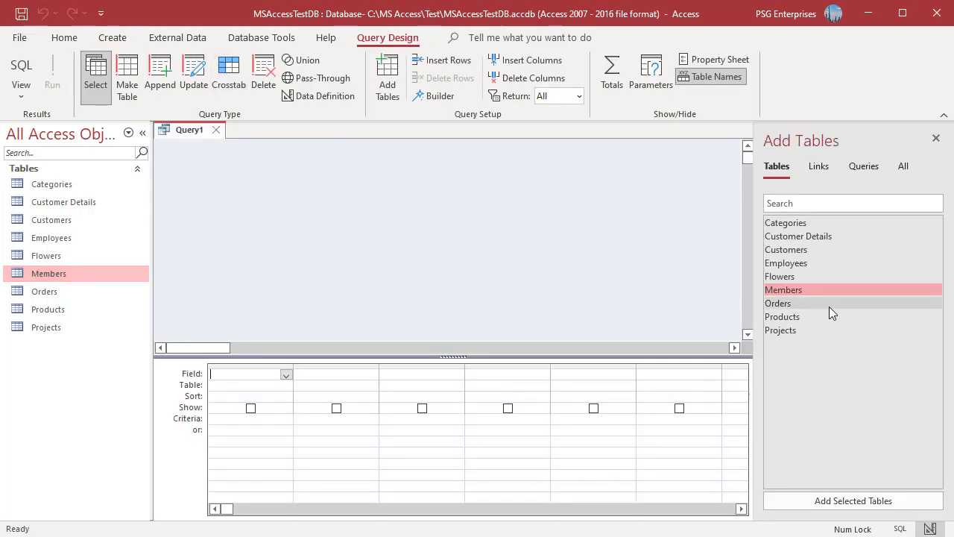
double_click(779, 330)
double_click(795, 291)
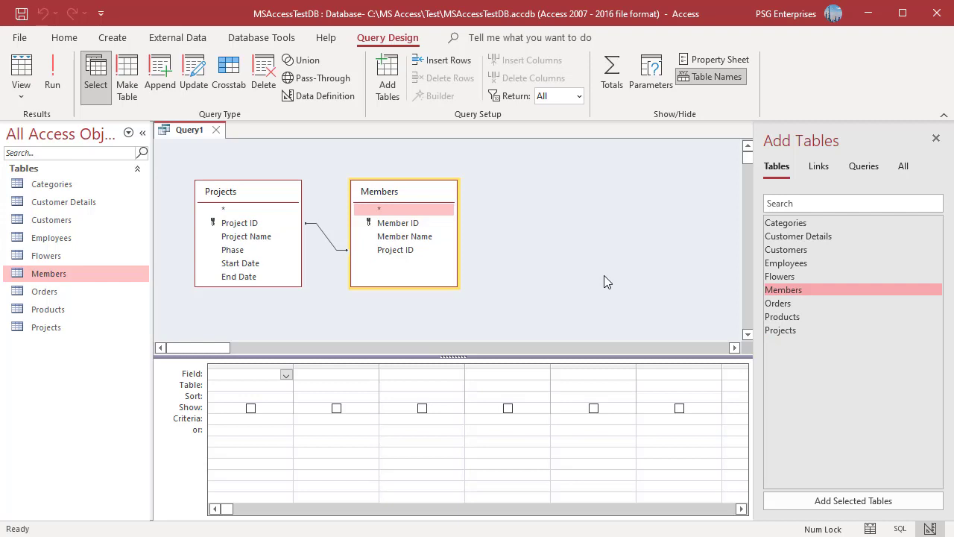
double_click(246, 237)
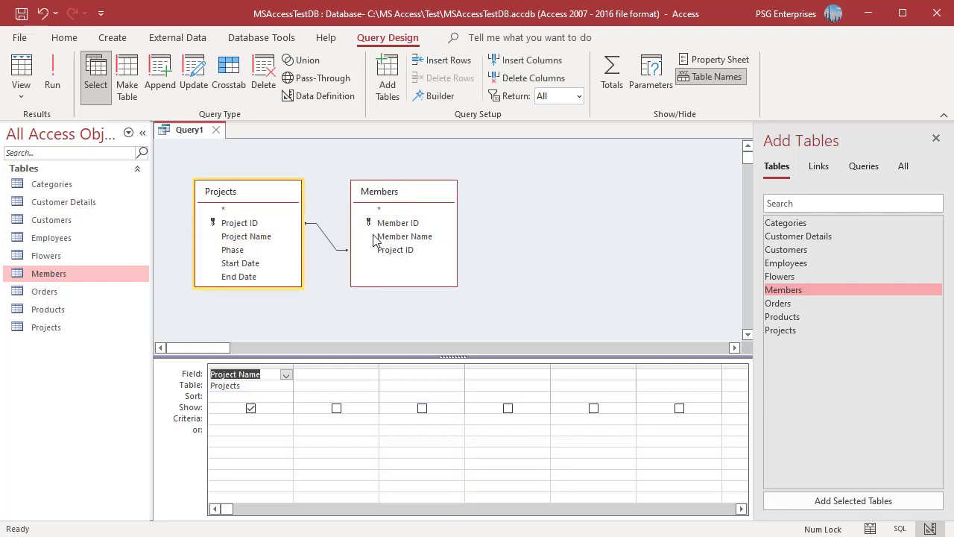
double_click(405, 236)
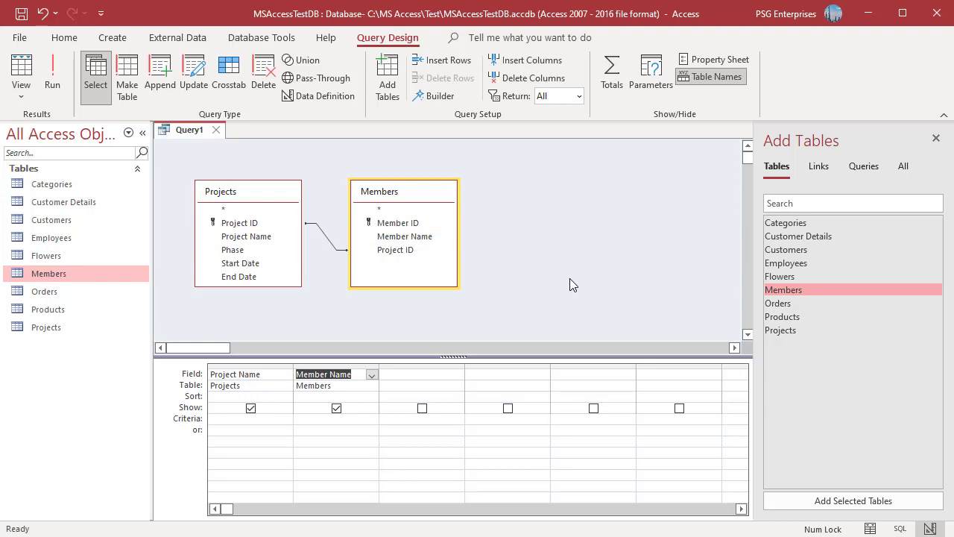
Step: Set the Projects–Members join to option 2: all Projects records, matching Members only
right_click(326, 242)
click(355, 249)
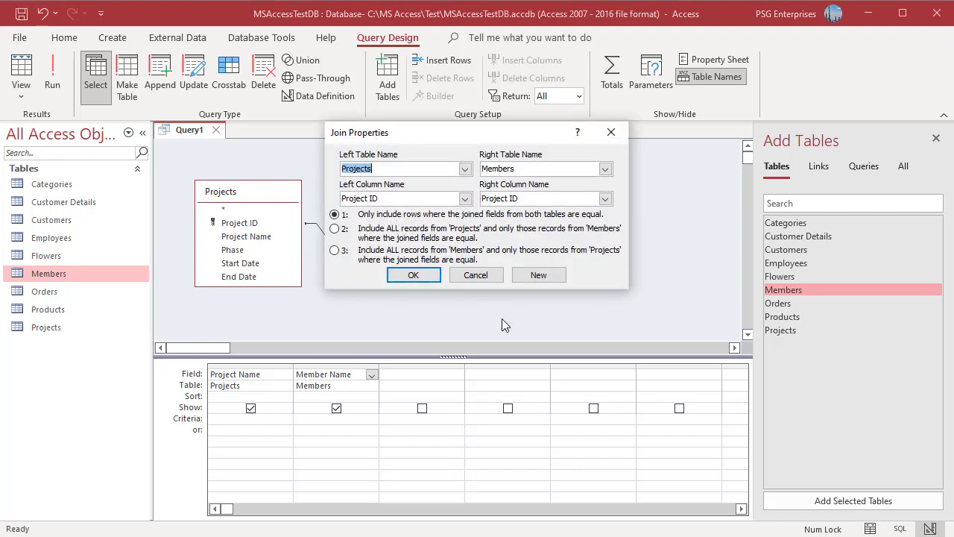
click(334, 229)
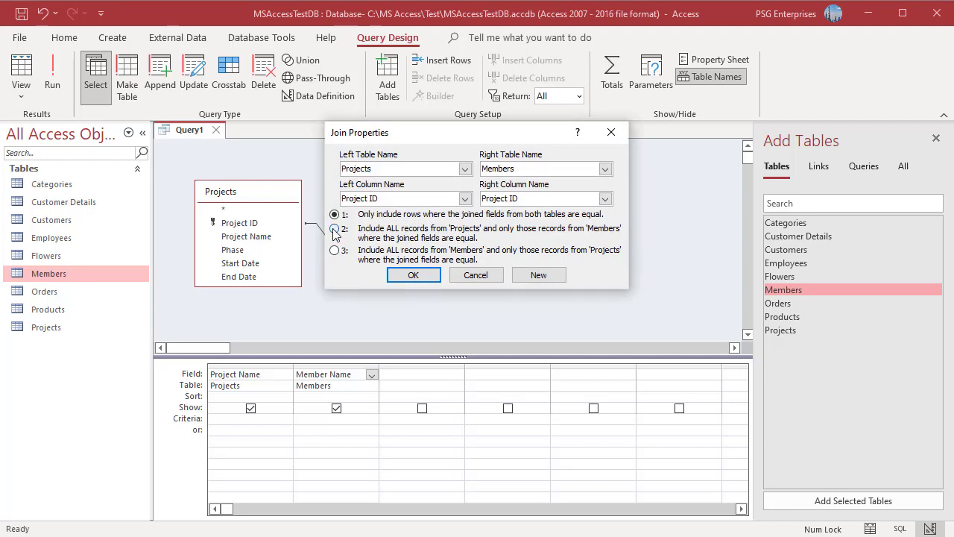
click(406, 275)
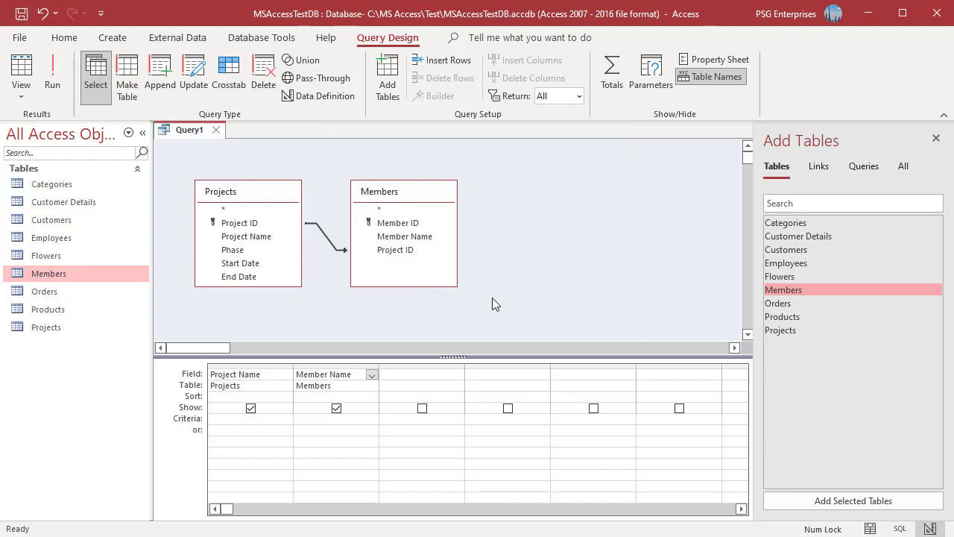
Step: Switch the query to SQL view and copy its SELECT statement
click(66, 39)
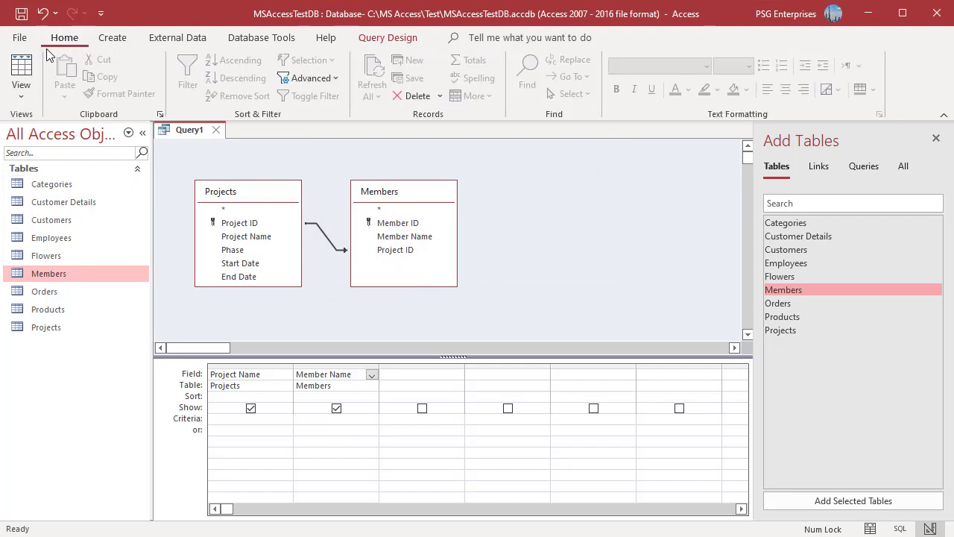
click(21, 95)
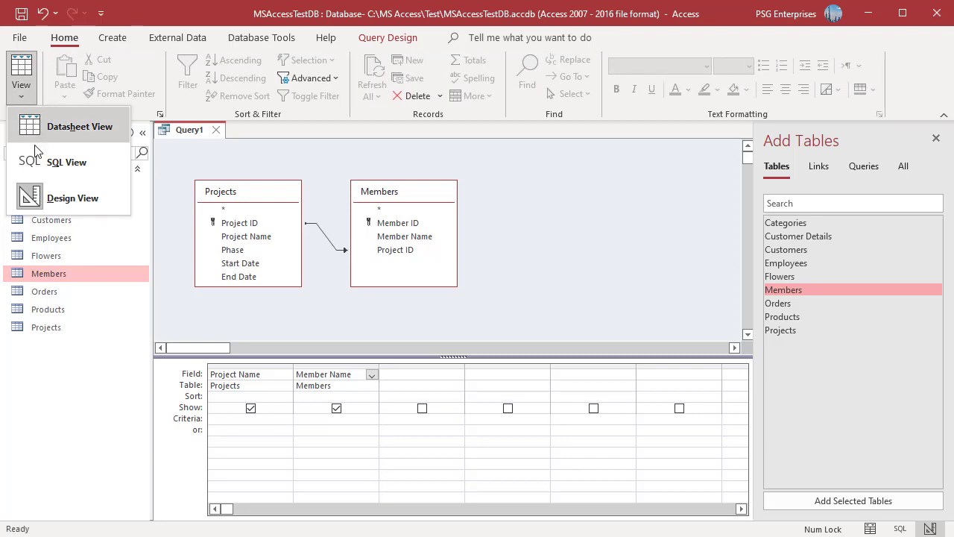
click(50, 174)
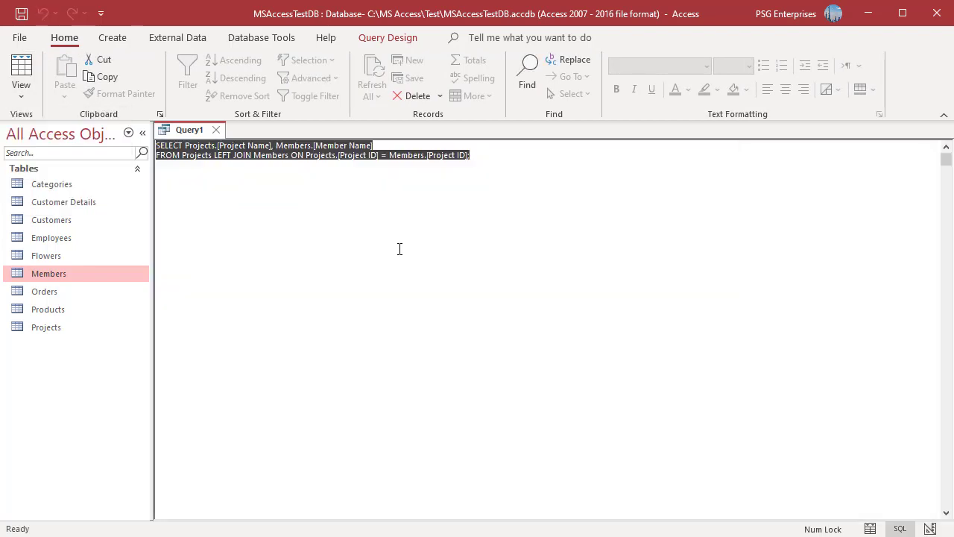
right_click(317, 151)
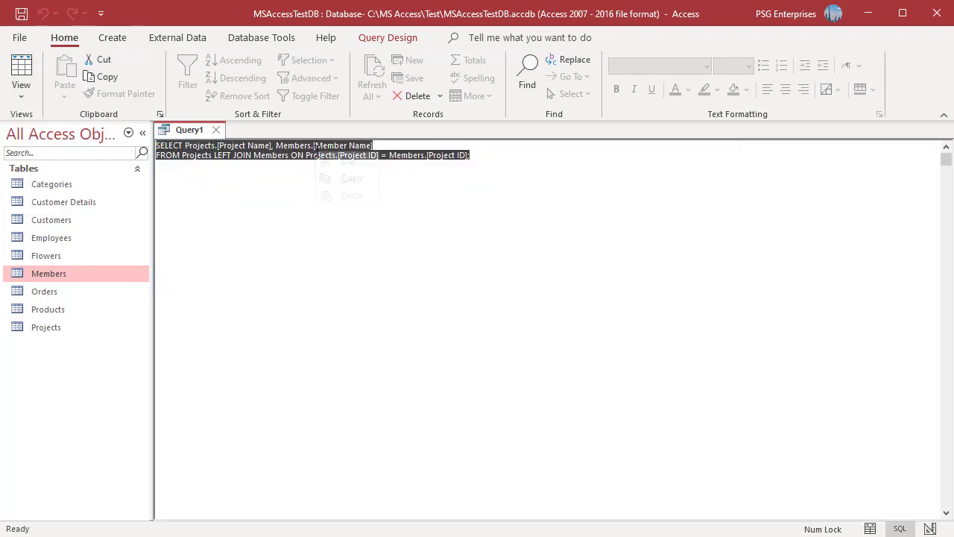
click(344, 180)
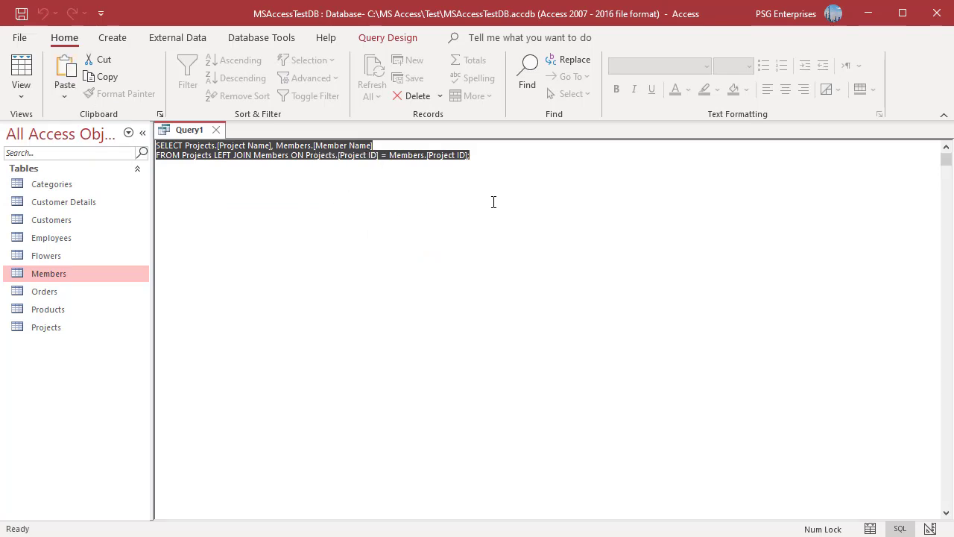
Step: Replace the trailing semicolon with UNION and paste the copied SELECT below it
click(476, 158)
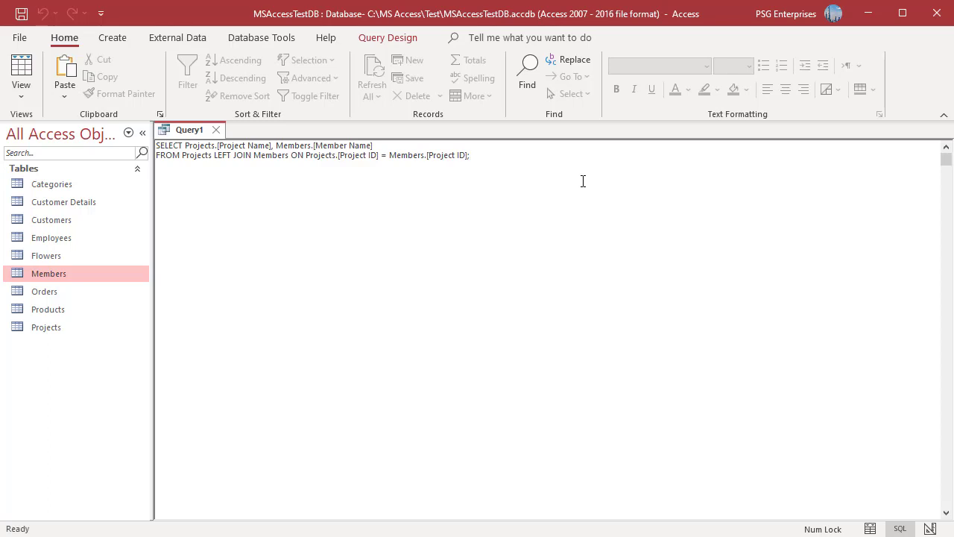
key(BackSpace)
key(Return)
text(UNION)
key(ctrl+v)
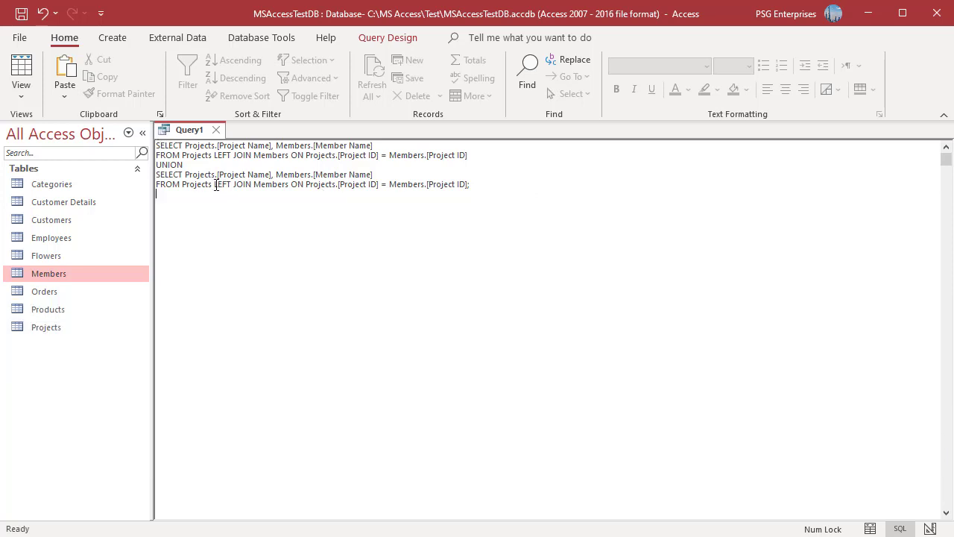
Step: Change LEFT to RIGHT in the second SELECT's join
drag(214, 185, 233, 184)
click(233, 184)
key(BackSpace)
key(BackSpace)
key(BackSpace)
key(BackSpace)
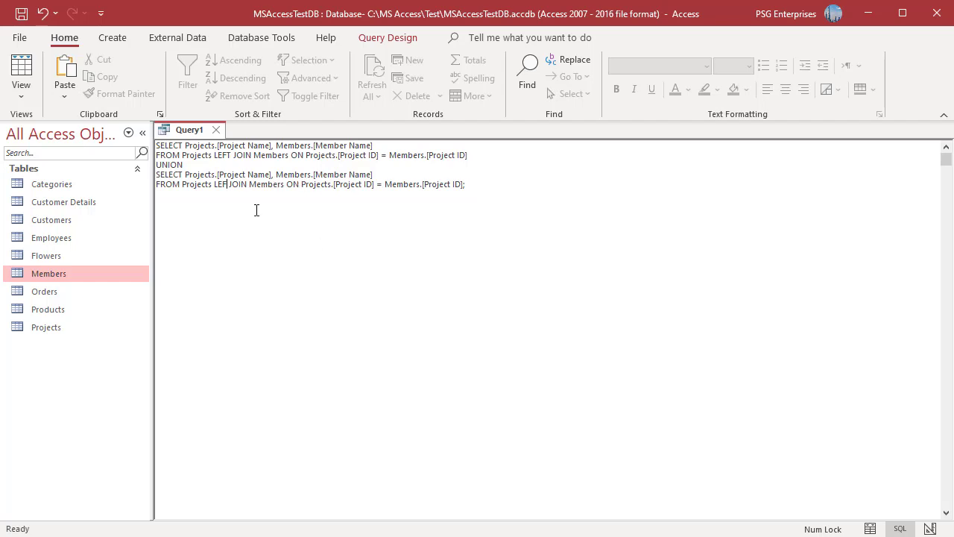
text(RIGHT)
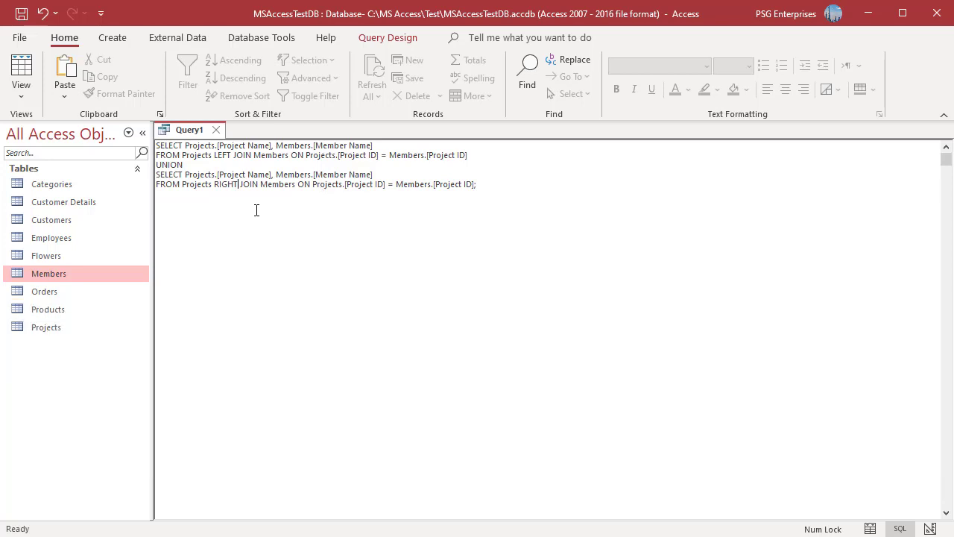
click(389, 37)
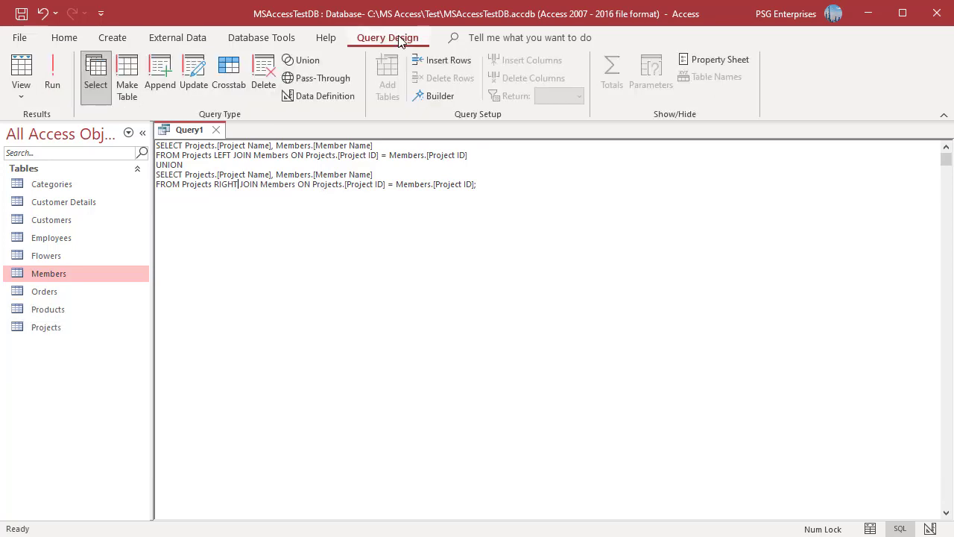
click(52, 84)
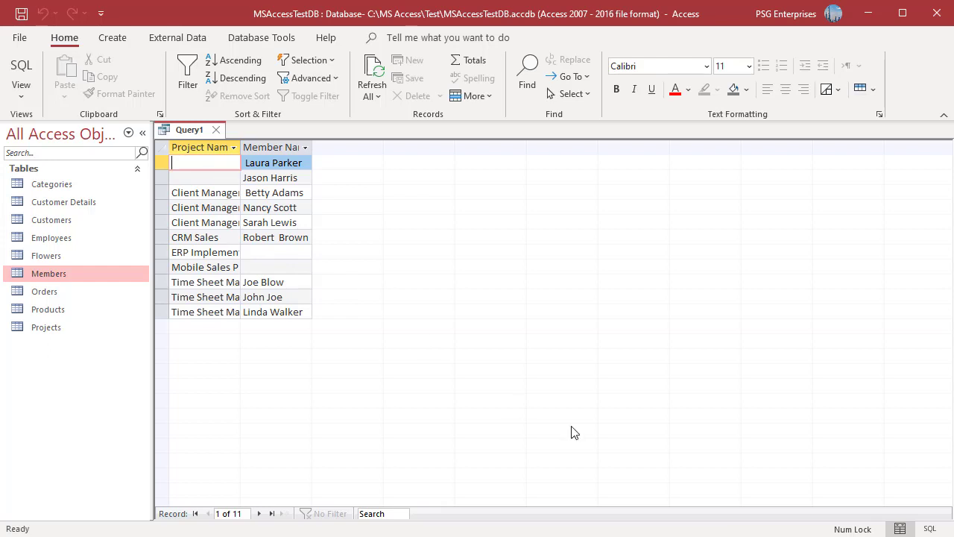
key(ctrl+period)
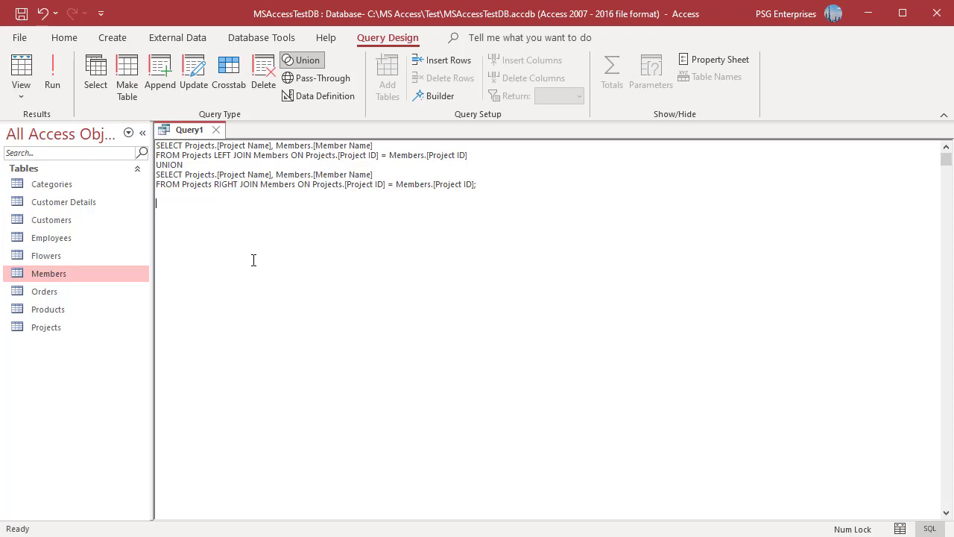
Step: Change UNION to UNION ALL
key(Up)
key(Up)
key(Up)
key(End)
text(ALL)
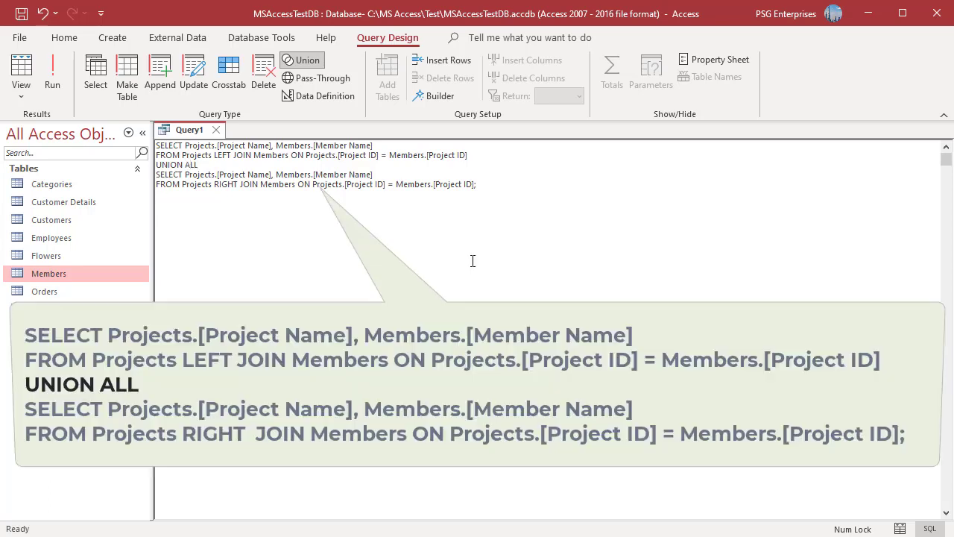
Step: Add WHERE Projects.[Project ID] is null at the end and run it, returning 11 records
click(494, 186)
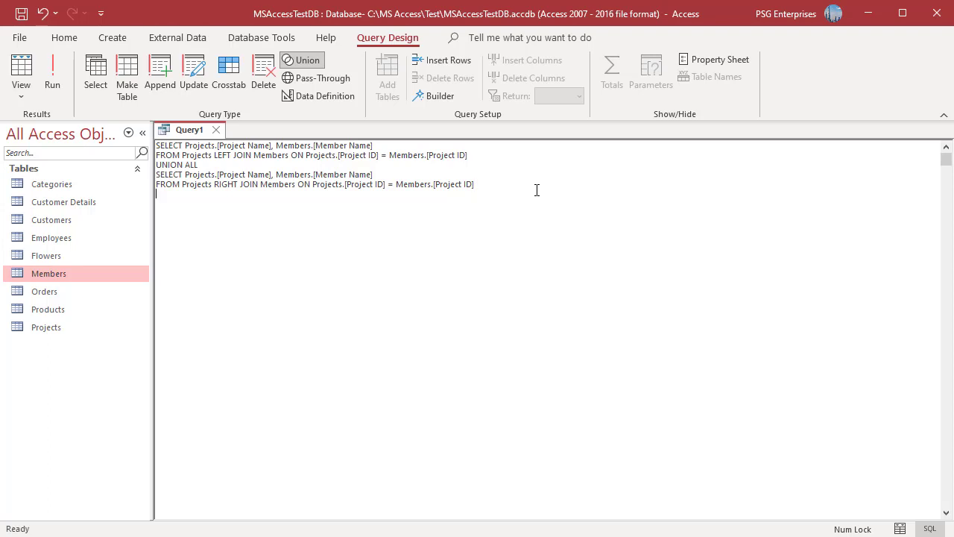
text(WHERE)
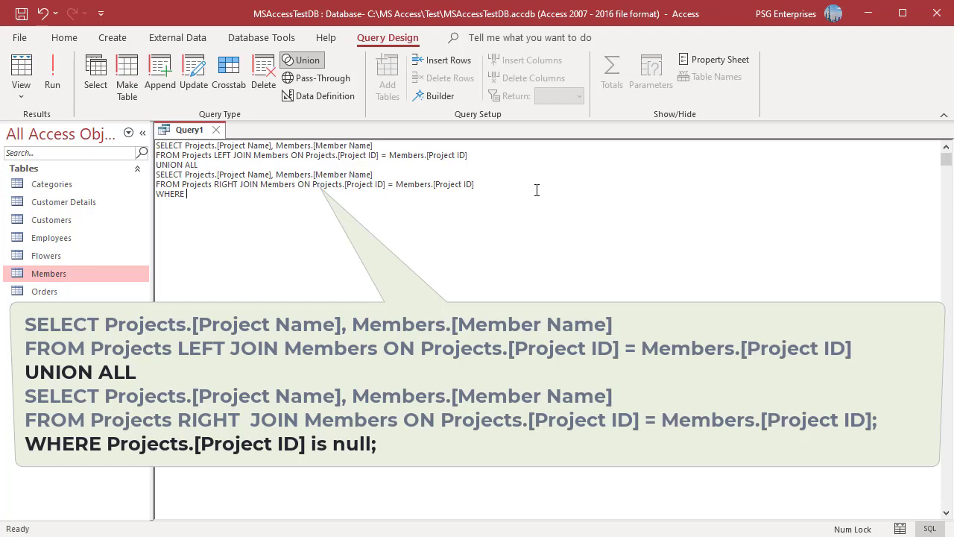
key(ctrl+v)
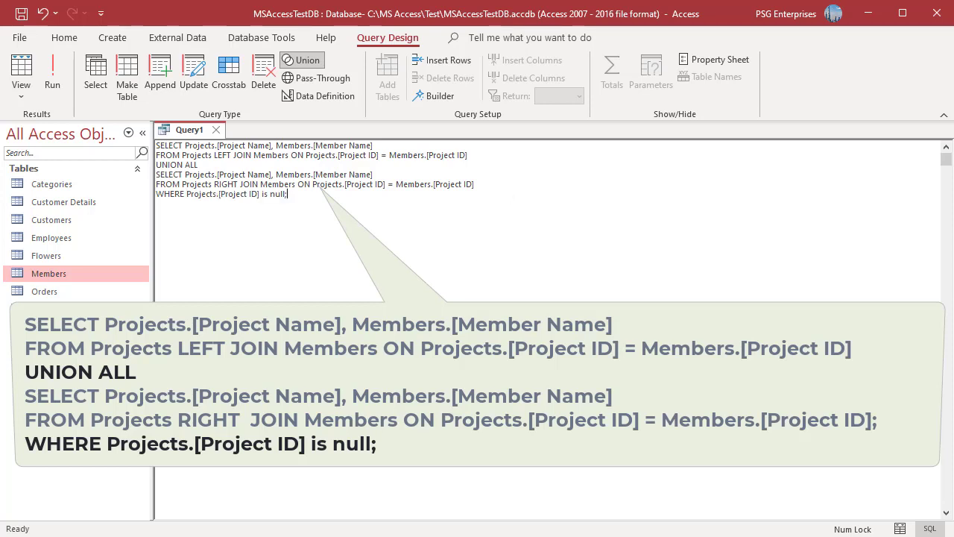
click(53, 86)
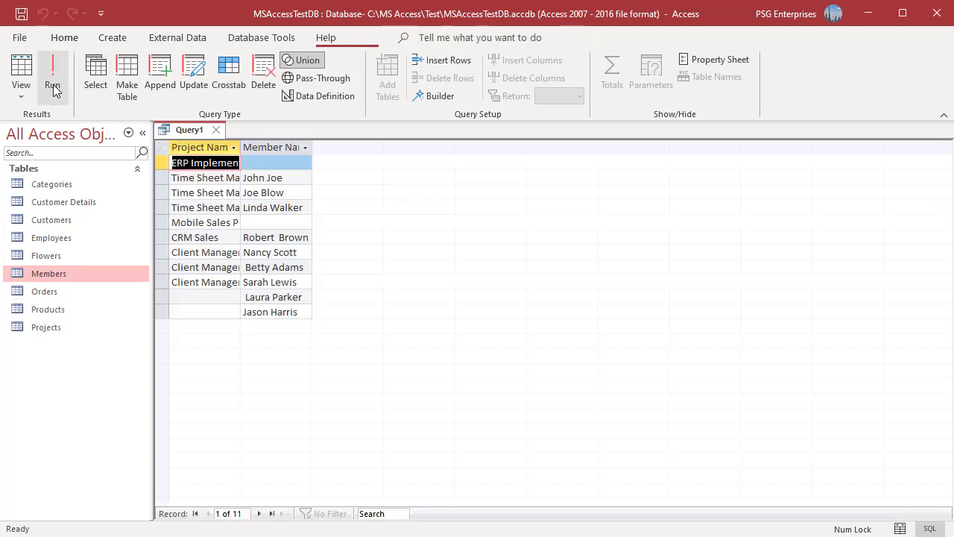